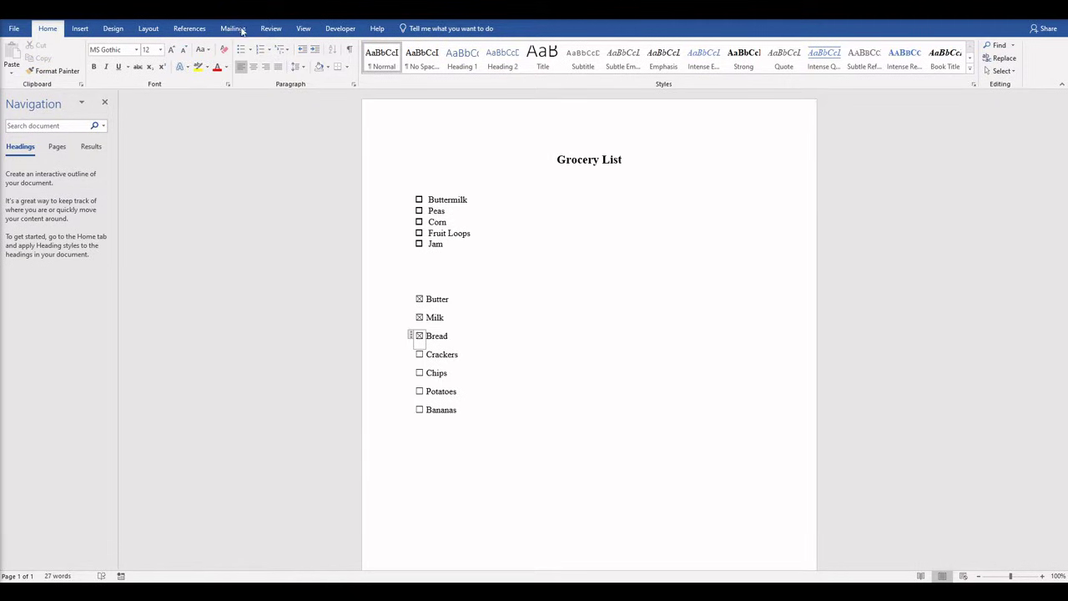
- Clear Butter, Milk and Bread, tick Bread, Crackers and Chips, then move to the Grocery List (Printed) document
click(420, 336)
click(420, 317)
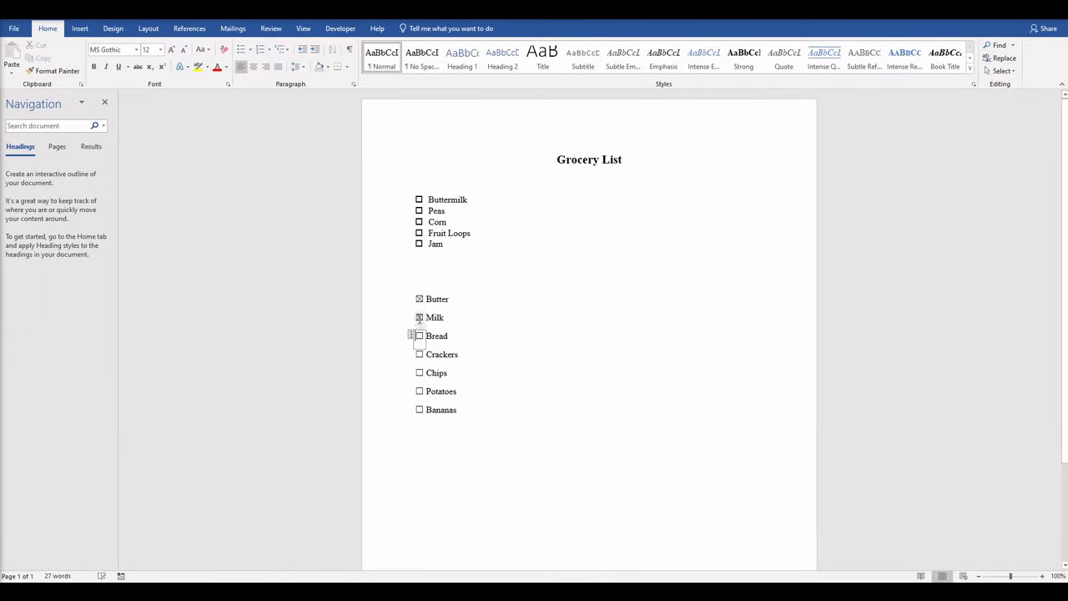
click(420, 298)
click(420, 336)
click(420, 355)
click(420, 373)
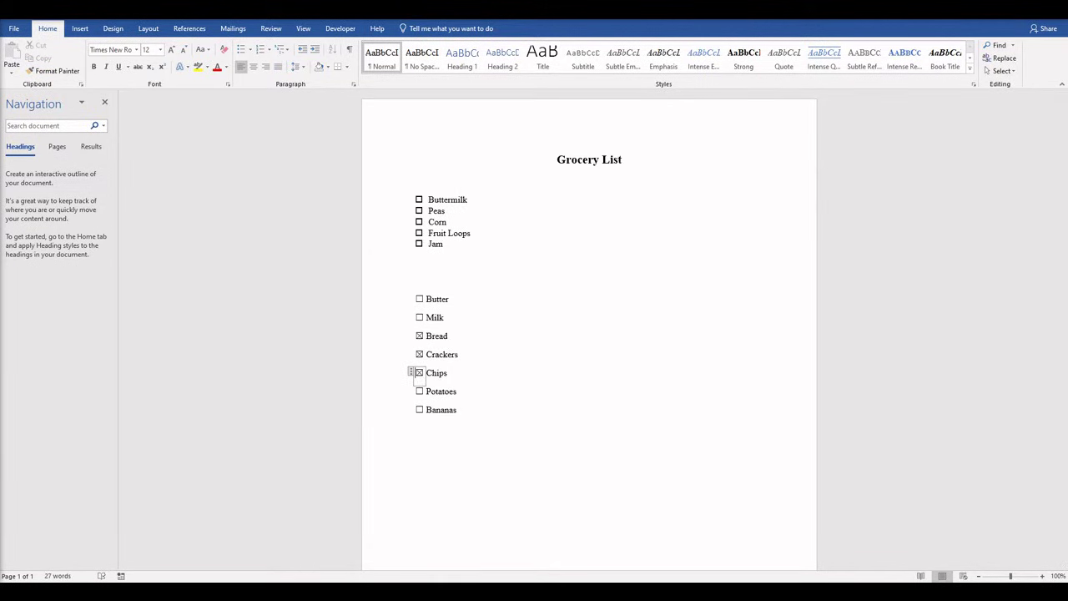
key(alt+Tab)
click(454, 293)
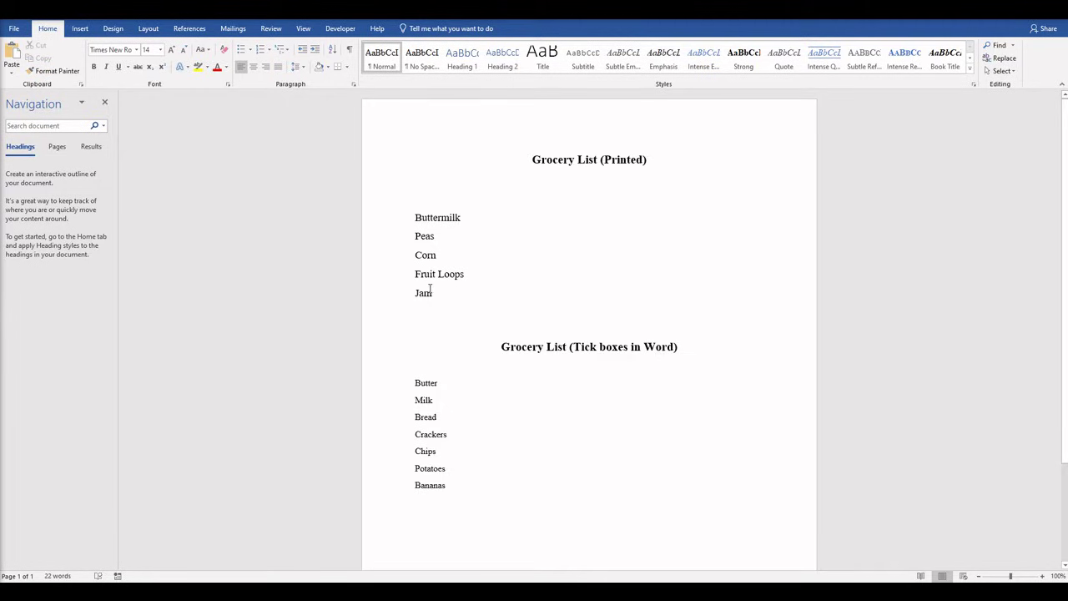
- Select the five items from Buttermilk to Jam and open the bullet styles gallery
drag(434, 293, 414, 217)
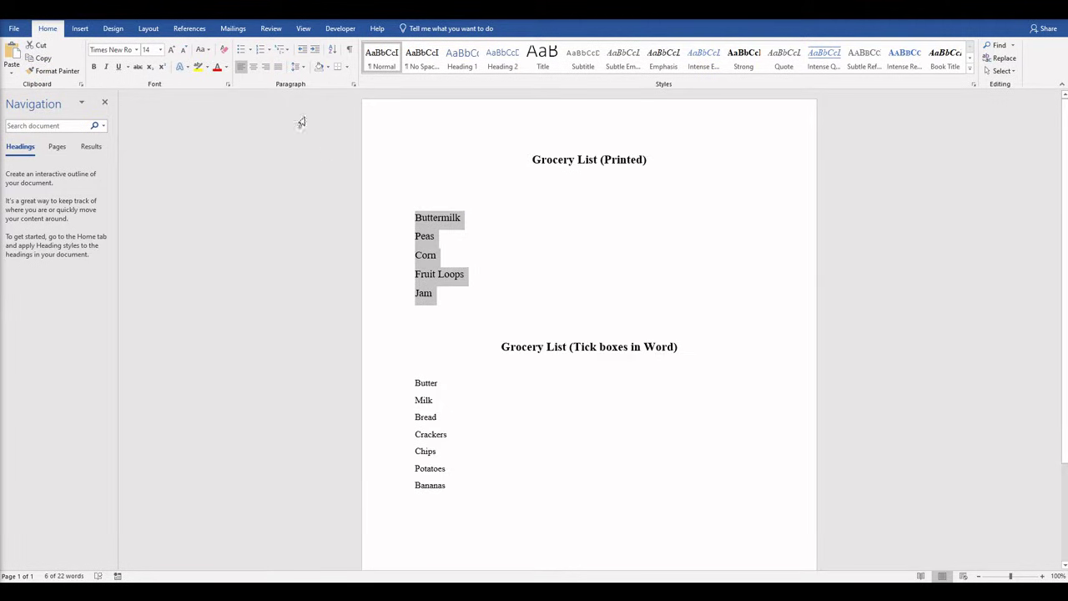
click(248, 50)
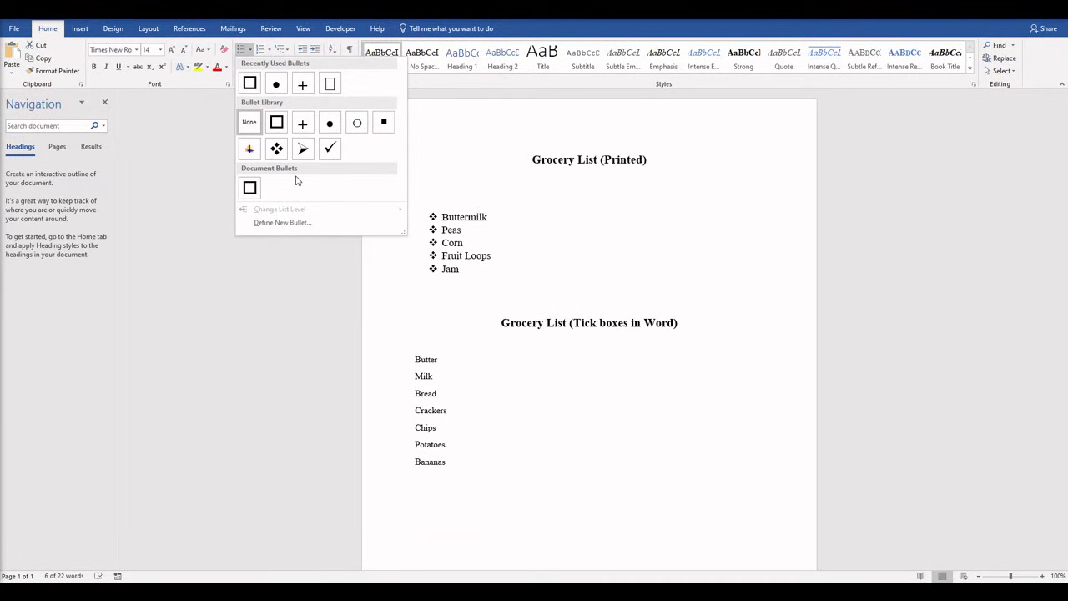
- Define a new bullet using the Wingdings empty square symbol (code 111) for the five items
click(282, 223)
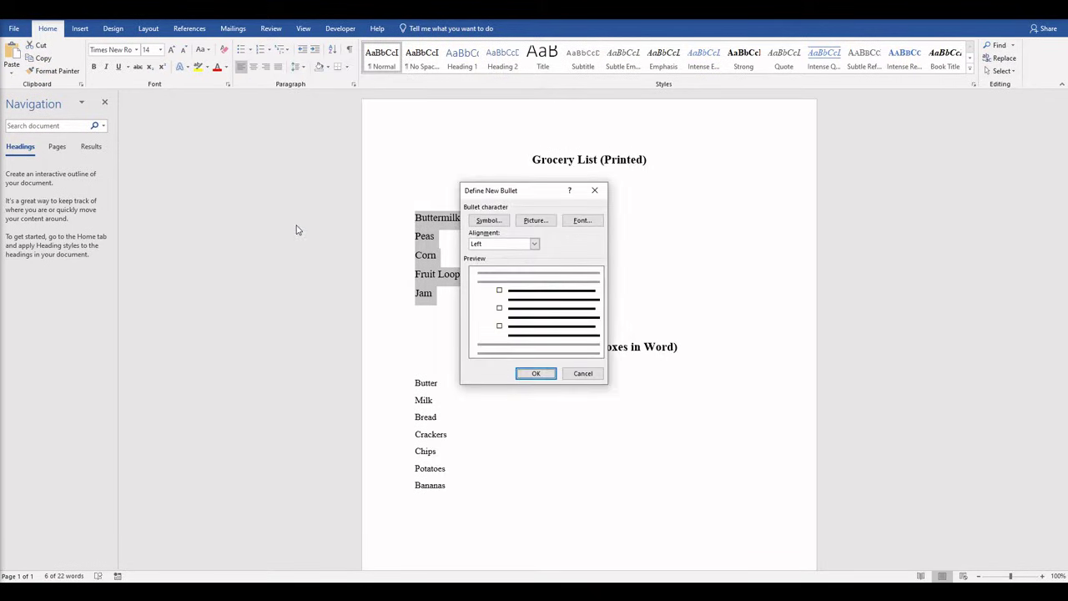
click(489, 223)
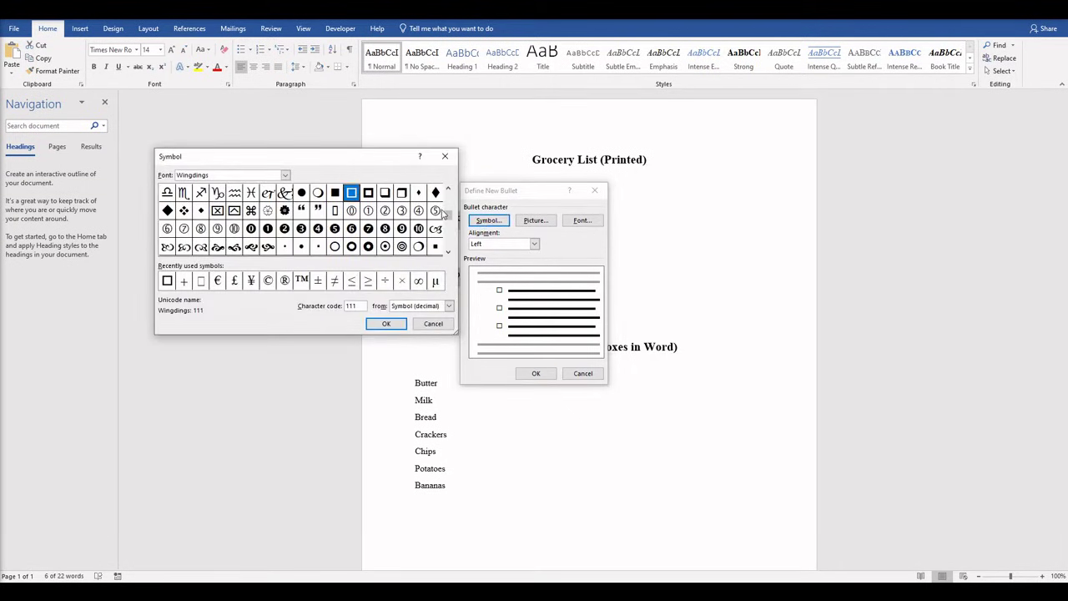
click(286, 175)
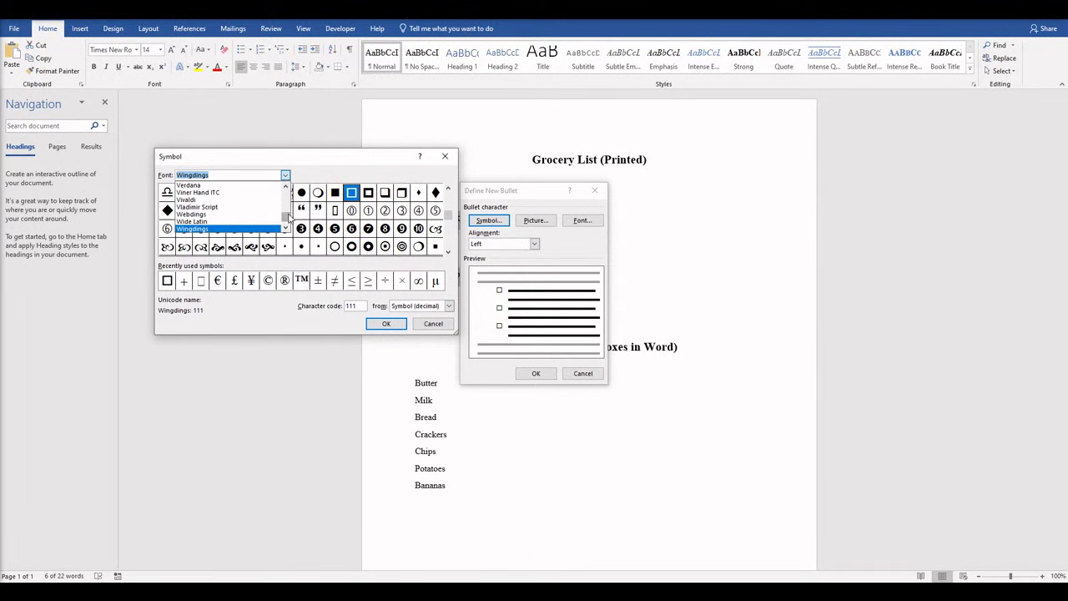
scroll(284, 224, down, 3)
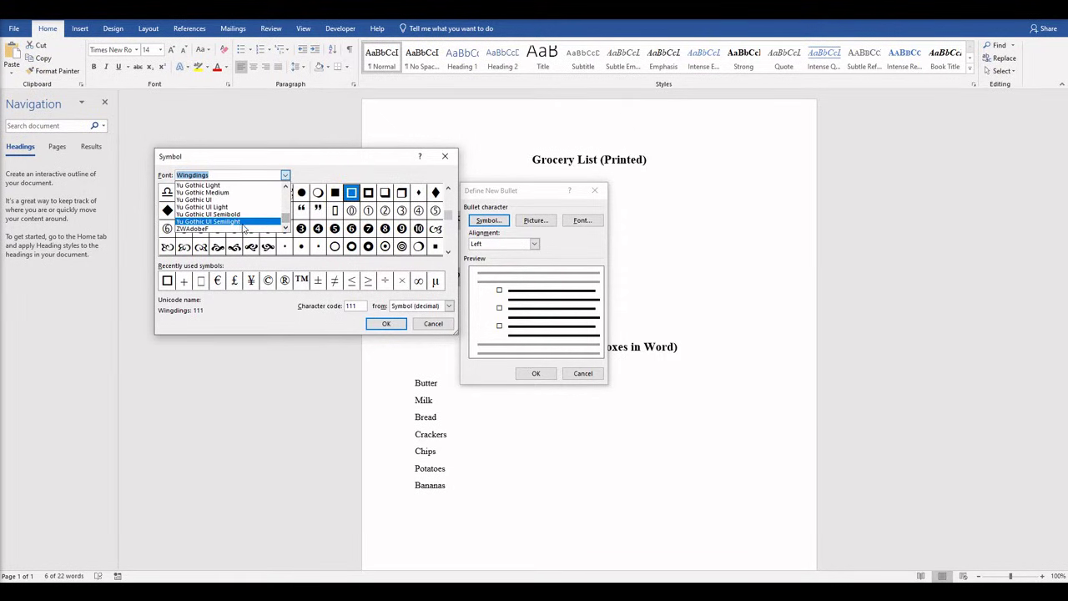
text(wing)
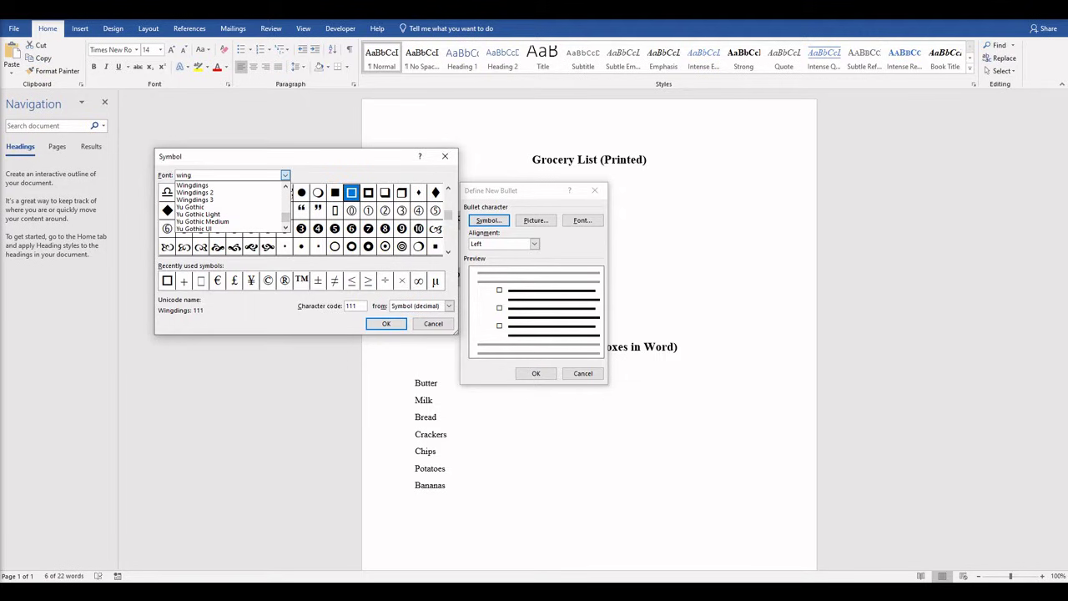
key(Return)
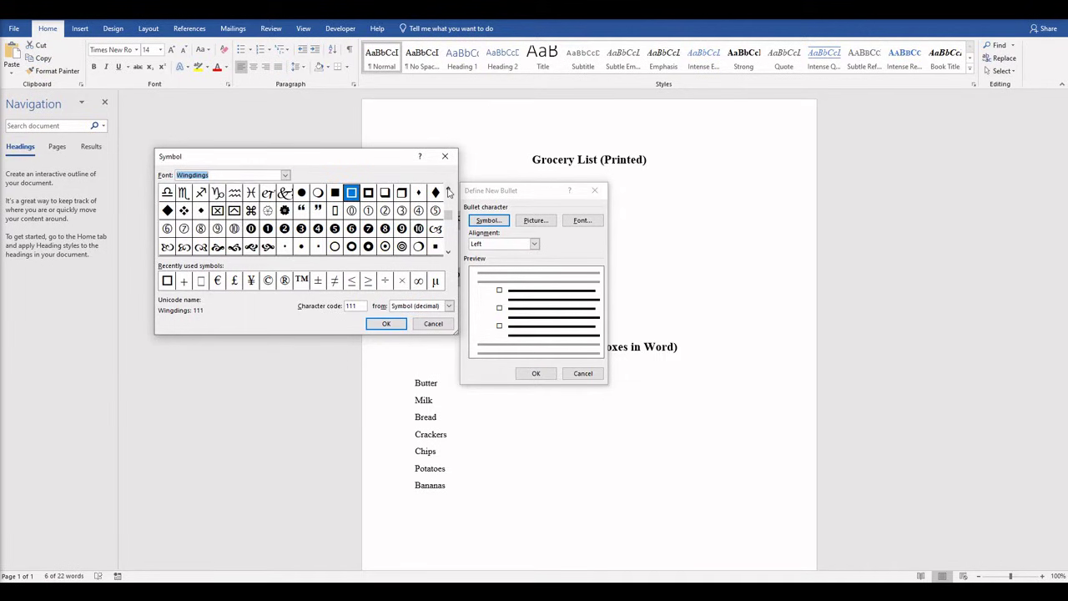
click(449, 192)
click(352, 231)
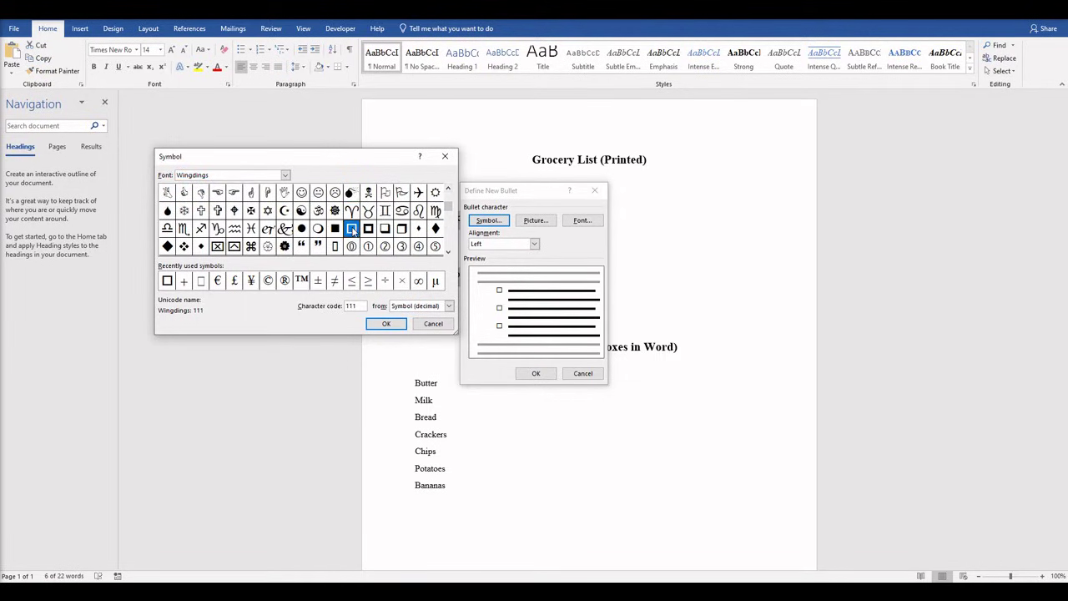
click(385, 324)
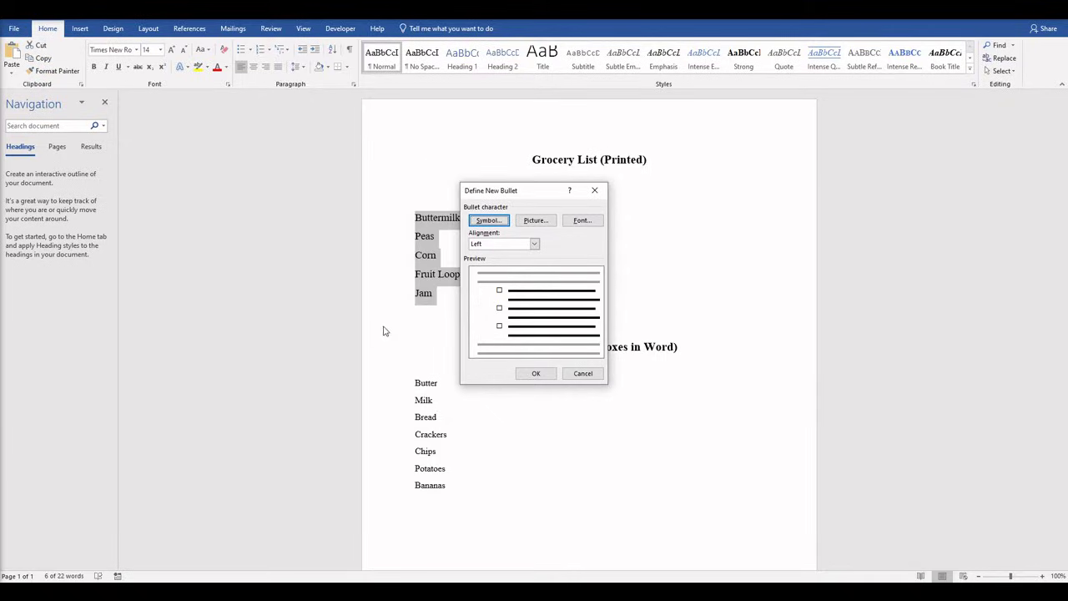
click(536, 374)
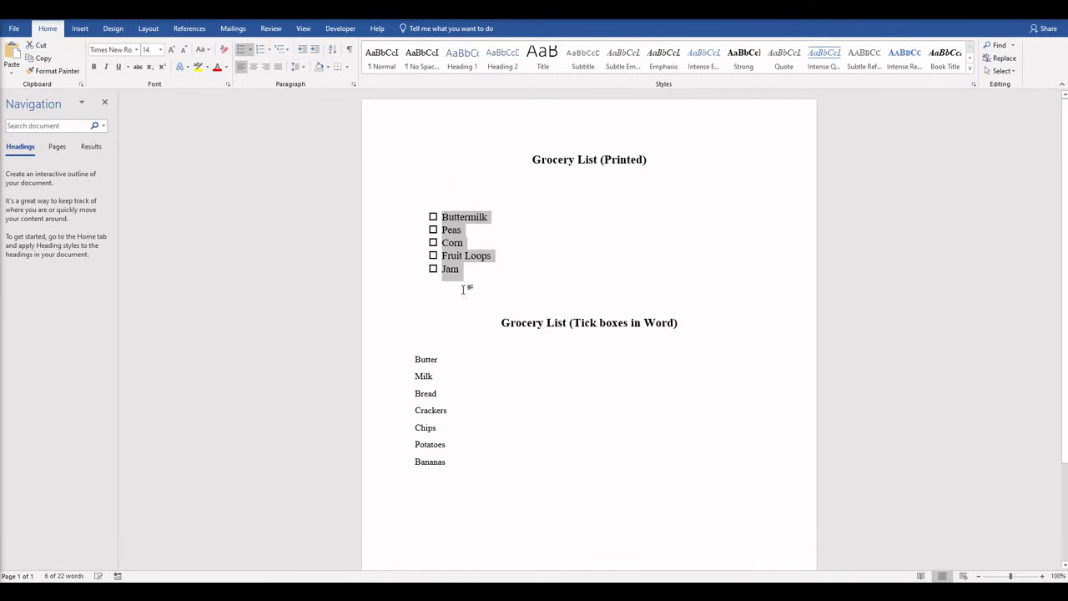
- Change the five square-bulleted items' left indent from 0.25" to 0 in the Paragraph dialog
click(464, 273)
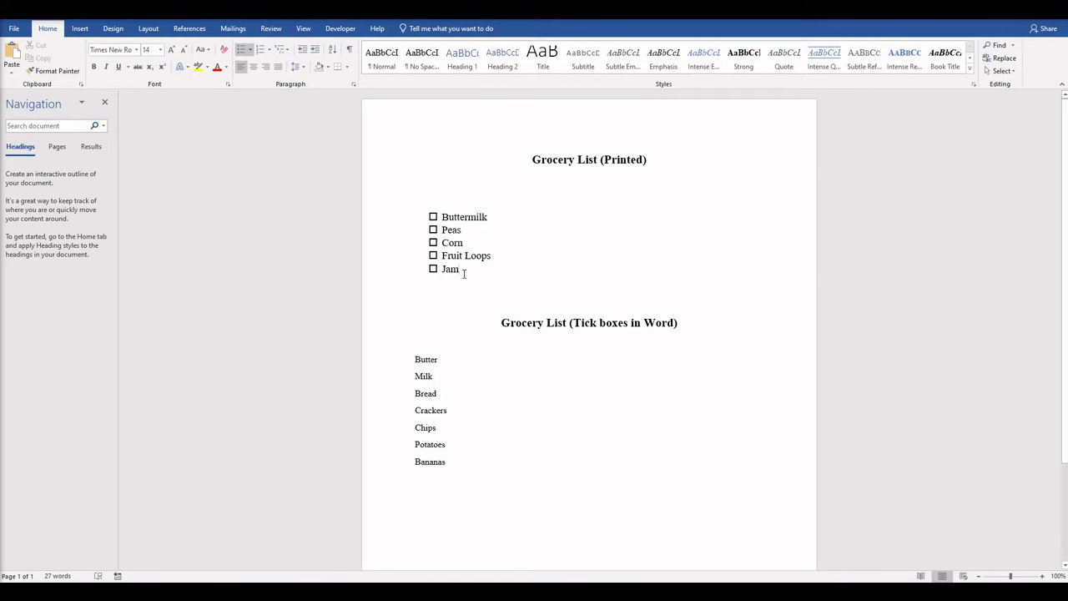
drag(464, 273, 425, 210)
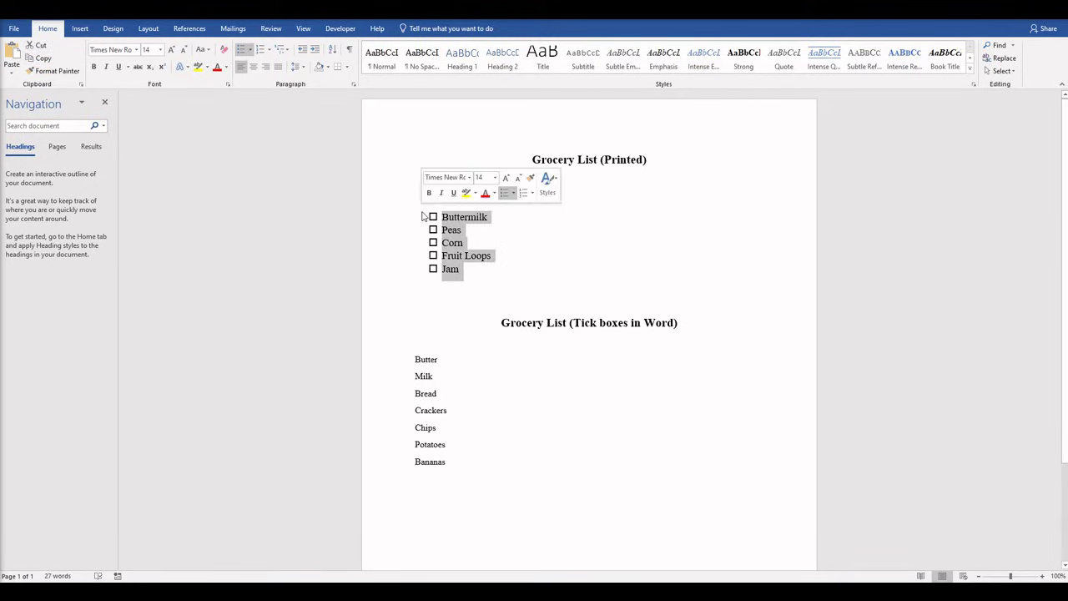
click(354, 86)
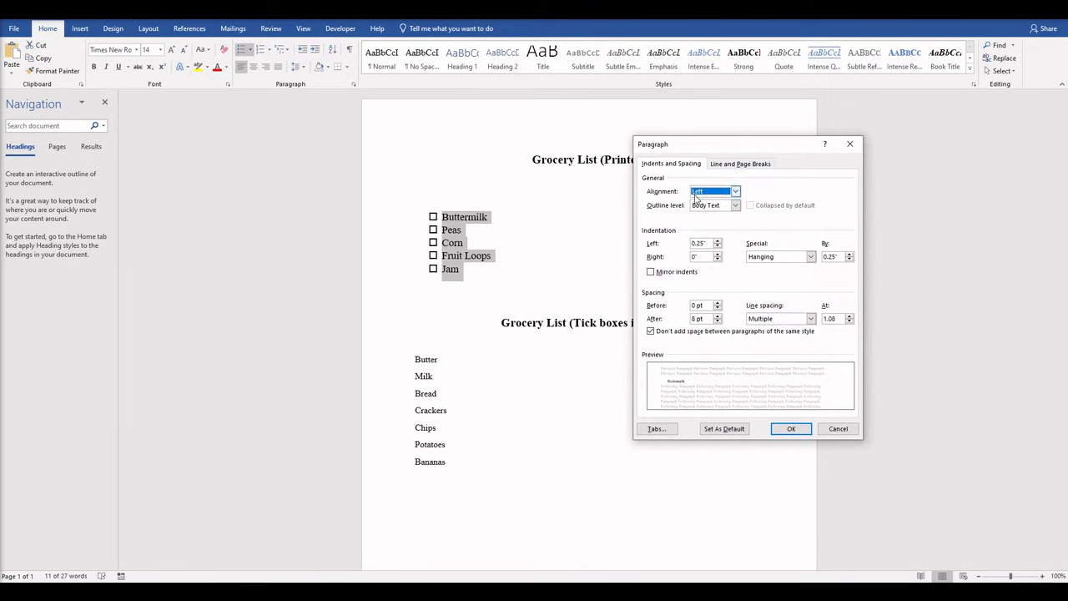
click(705, 243)
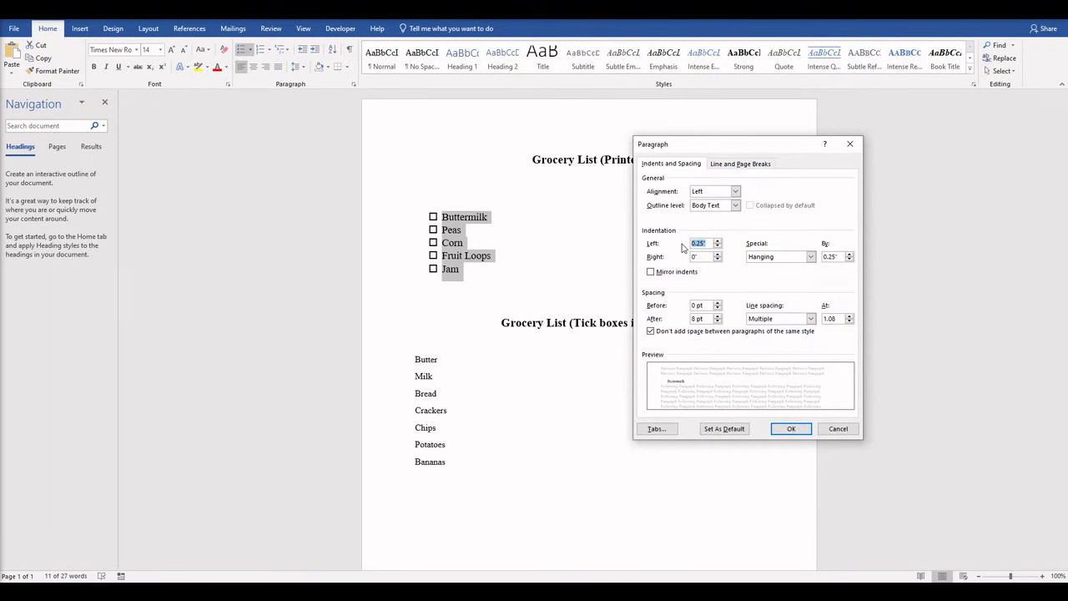
text(0)
click(791, 428)
click(491, 273)
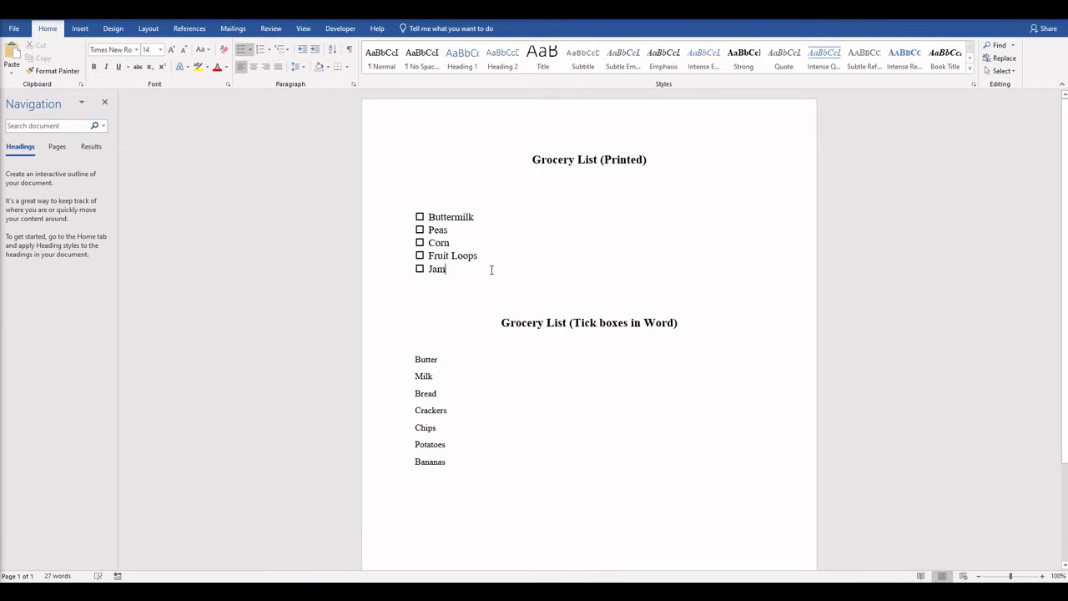
scroll(514, 321, down, 1)
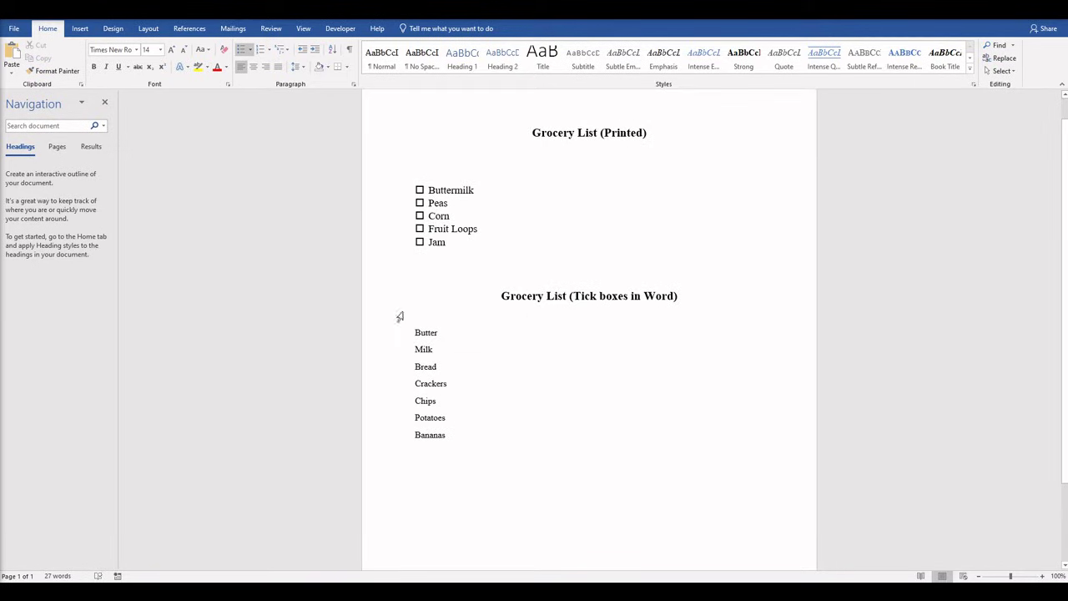
drag(415, 332, 472, 429)
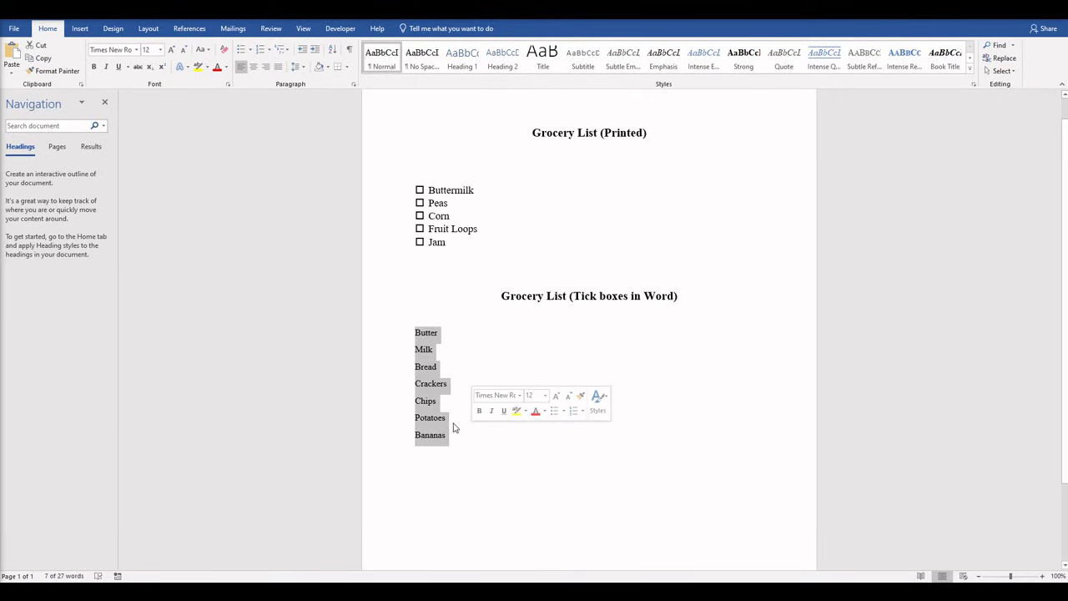
click(454, 351)
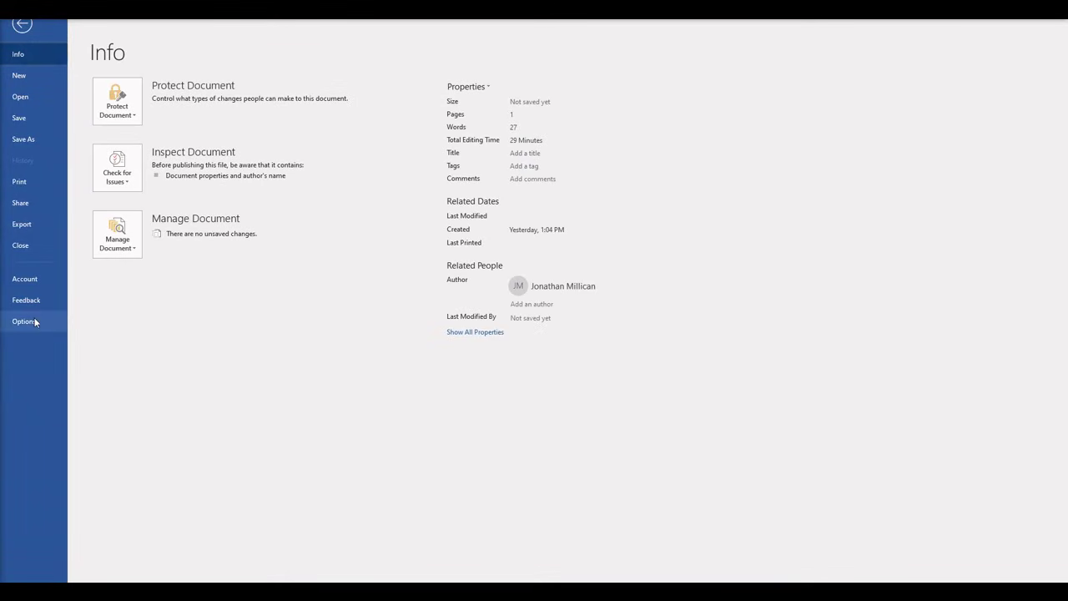
click(35, 322)
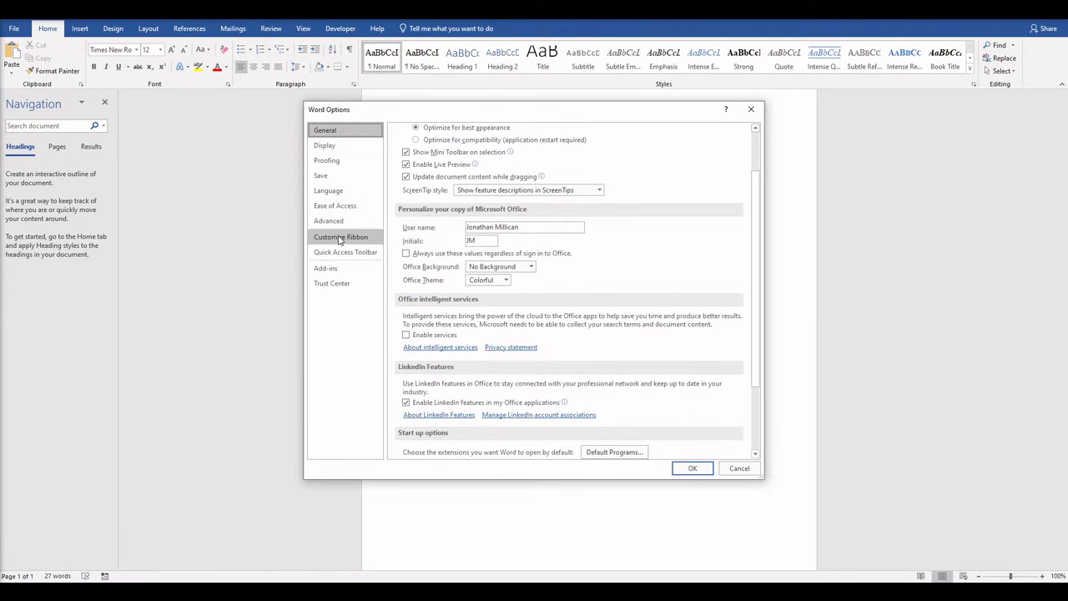
click(340, 238)
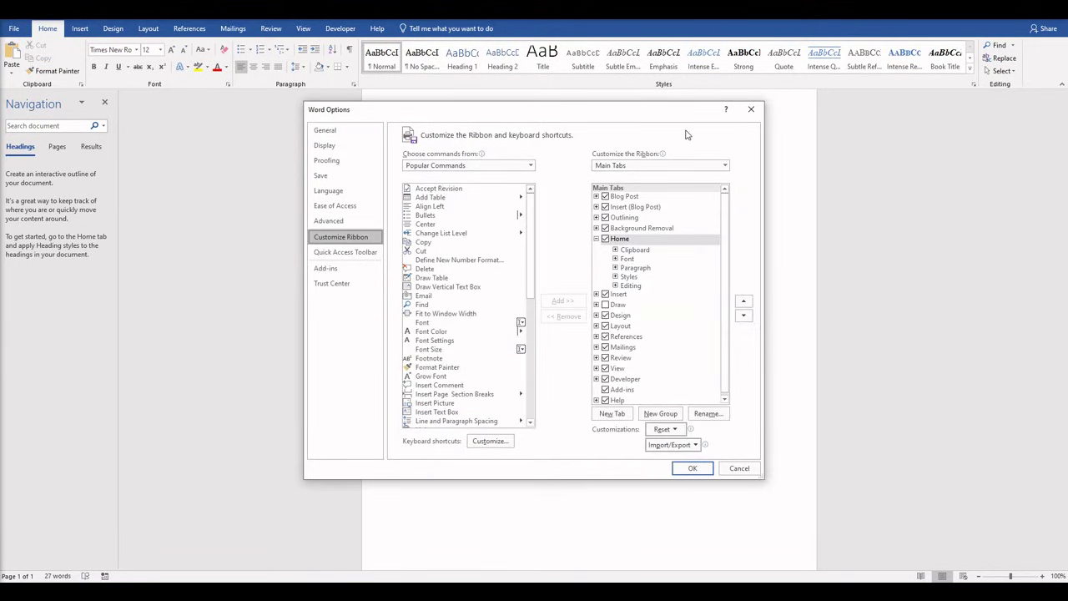
scroll(668, 367, down, 1)
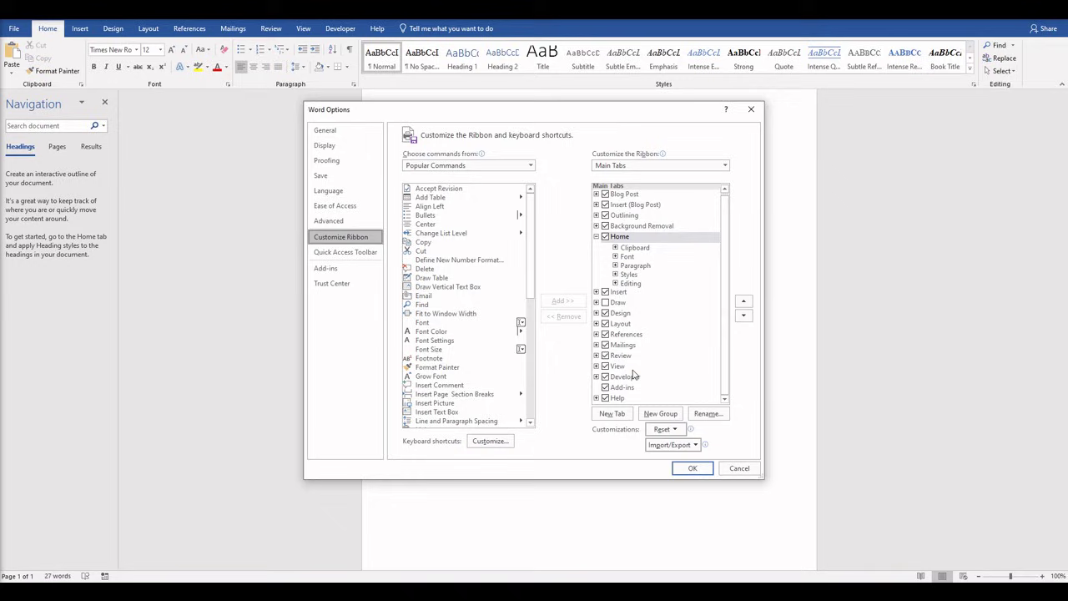
click(606, 377)
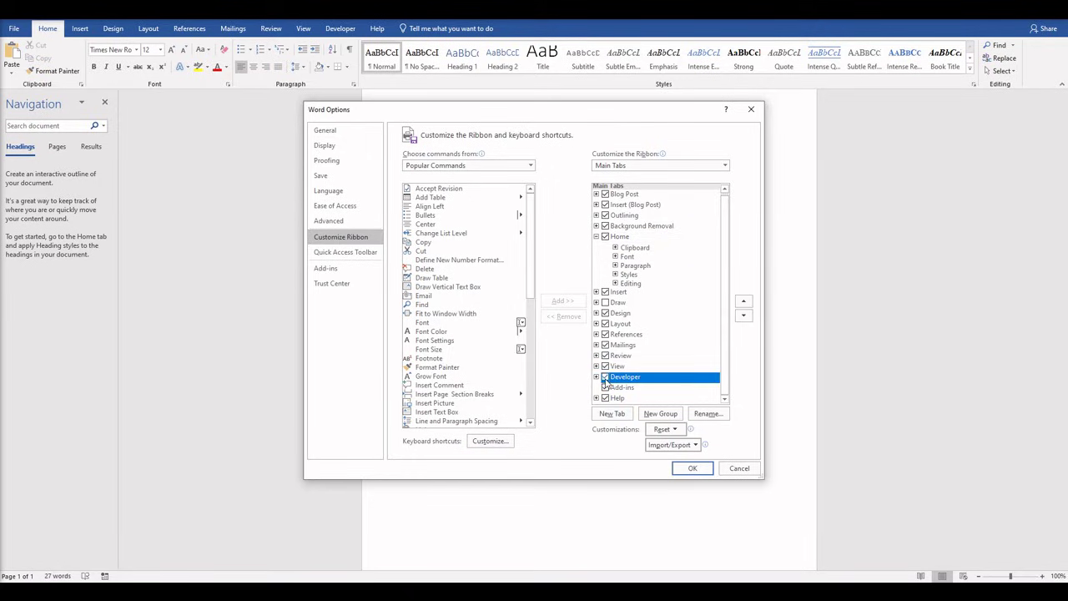
click(692, 469)
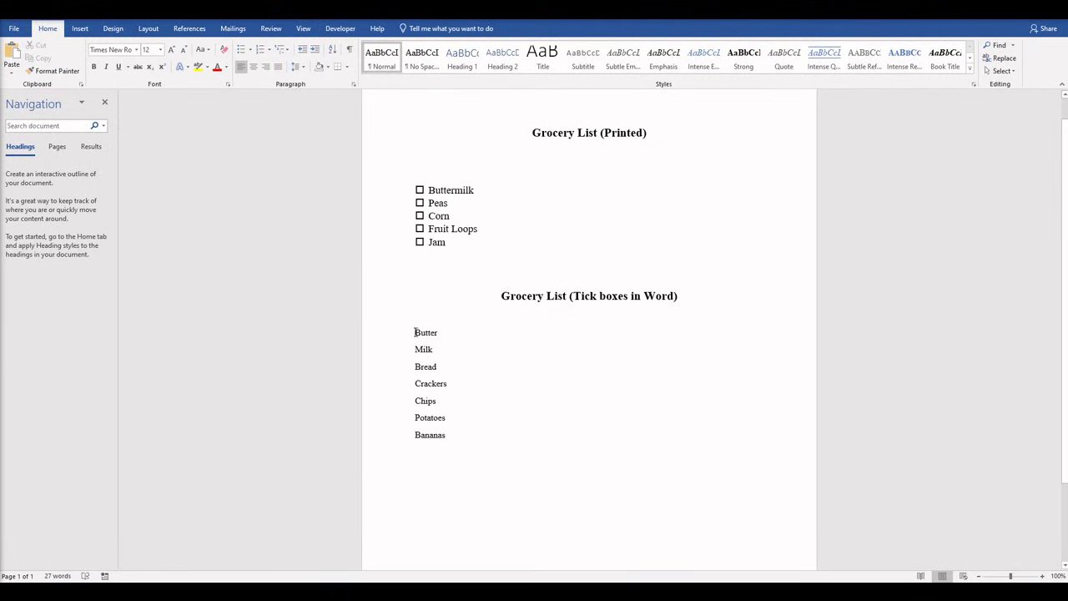
- Insert a Developer Check Box Content Control before Butter with a space, then select it for copying
click(335, 32)
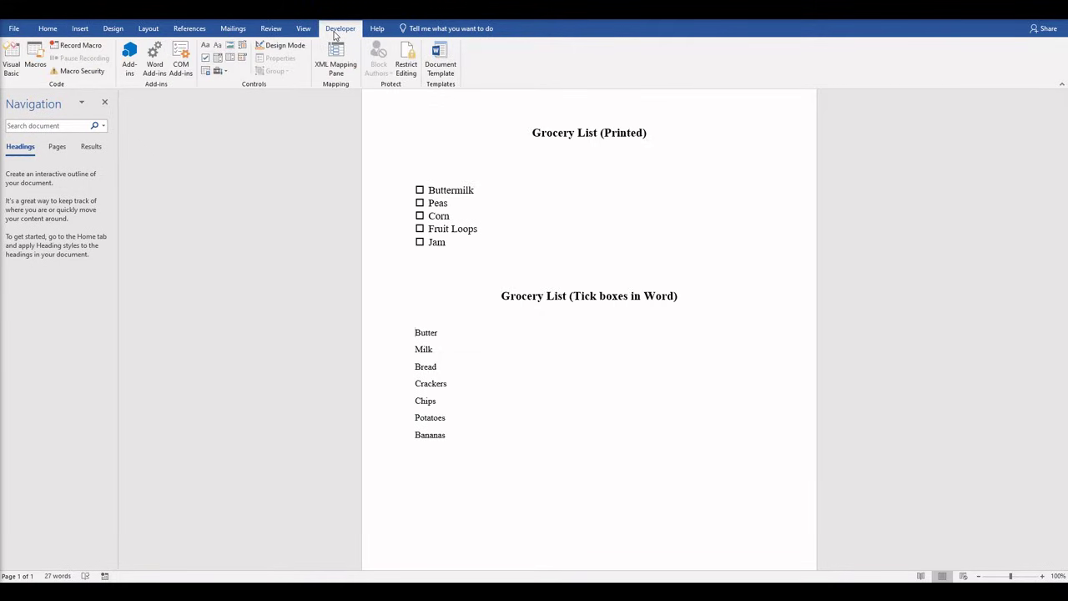
click(208, 60)
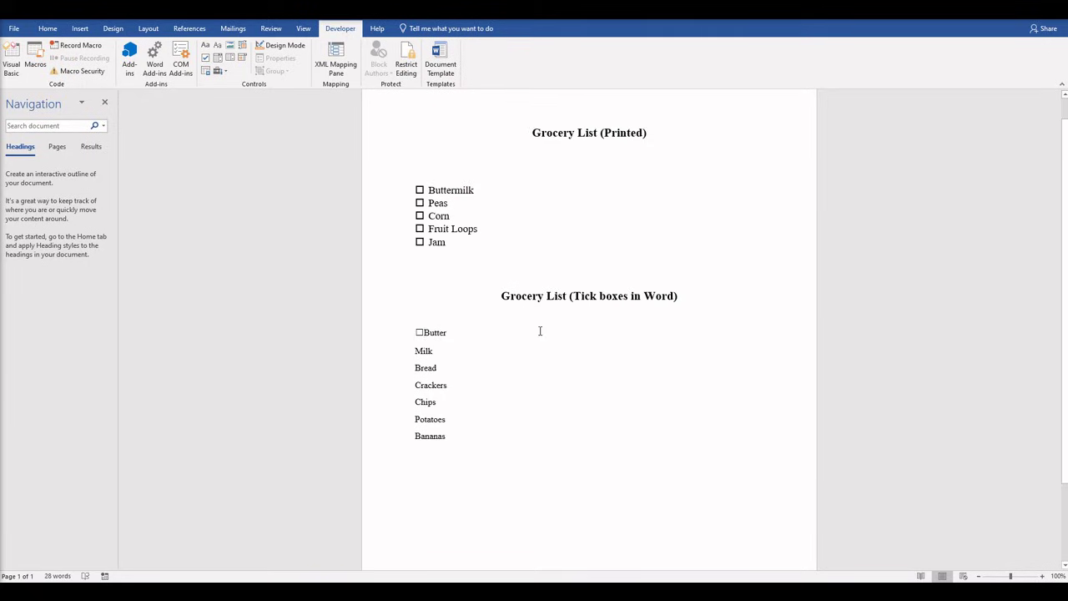
click(426, 332)
click(419, 333)
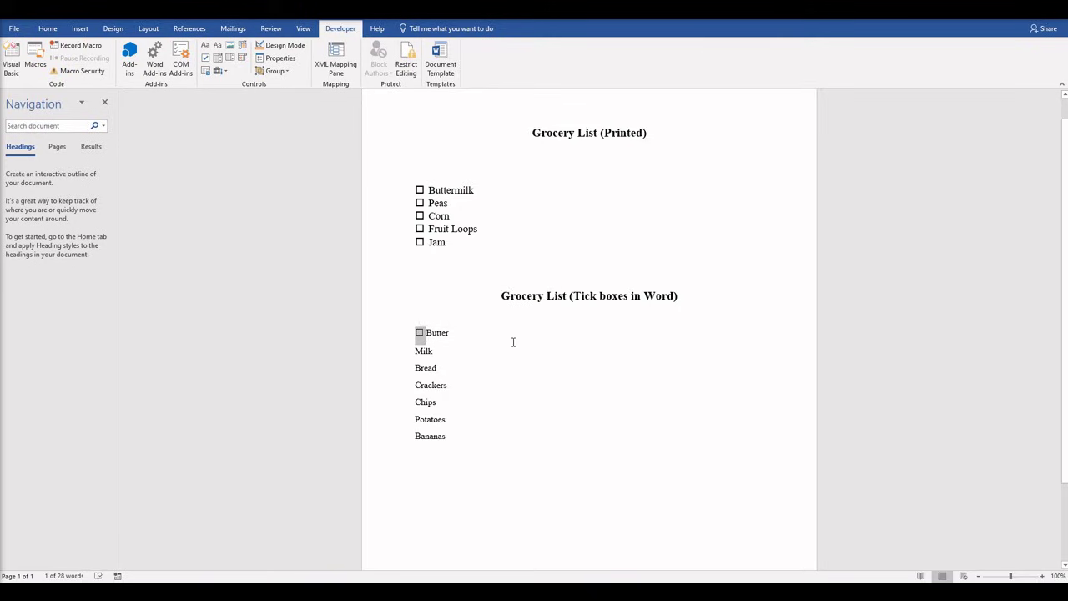
- Paste the copied check box before Milk, Bread, Crackers, Chips and Potatoes
click(434, 350)
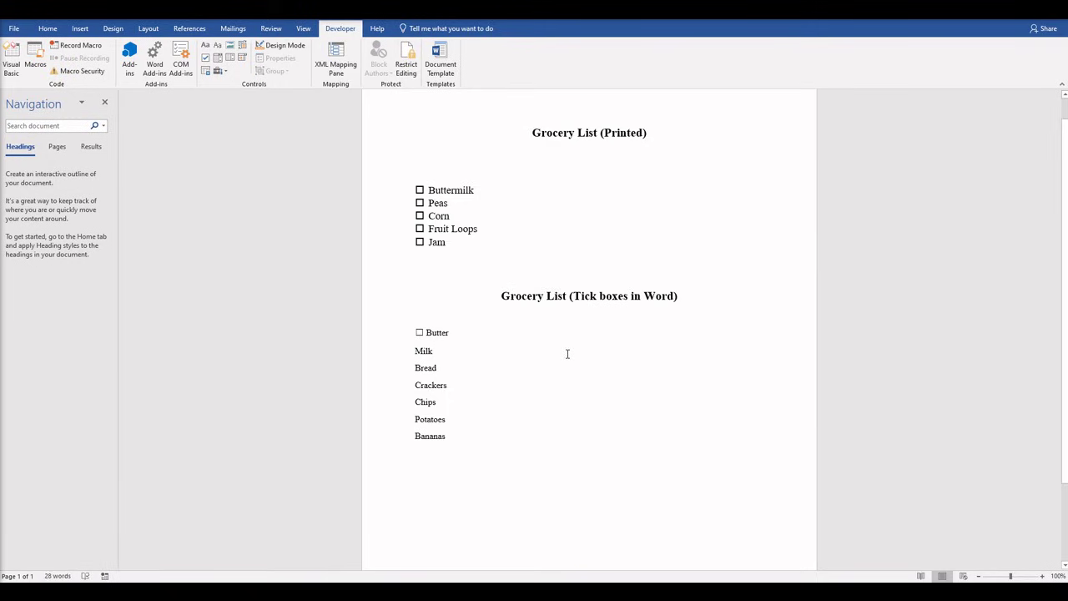
key(Home)
key(ctrl+v)
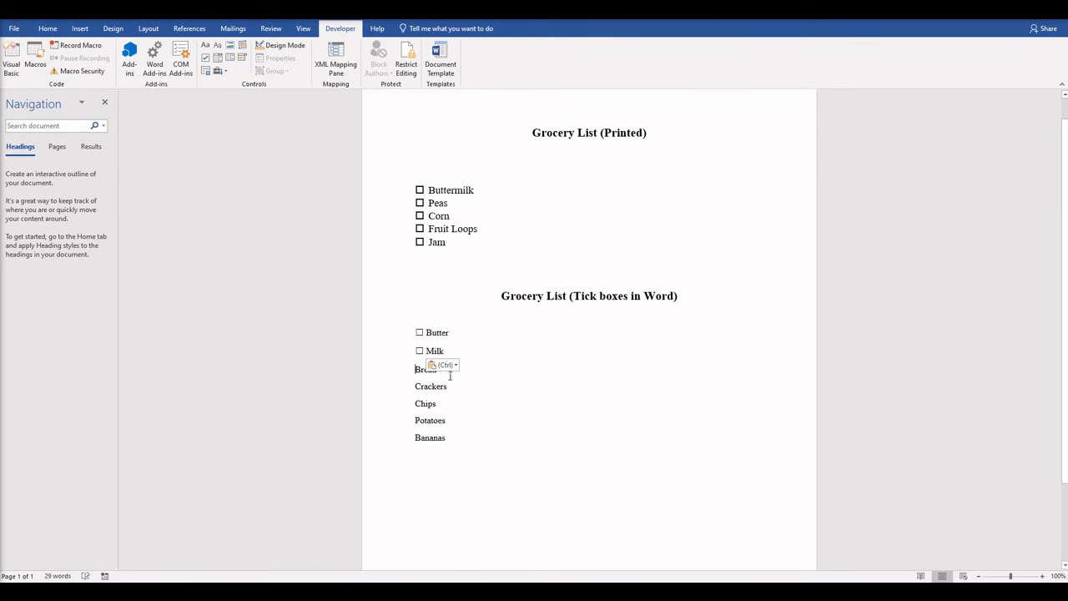
text(☐)
click(416, 387)
text(☐)
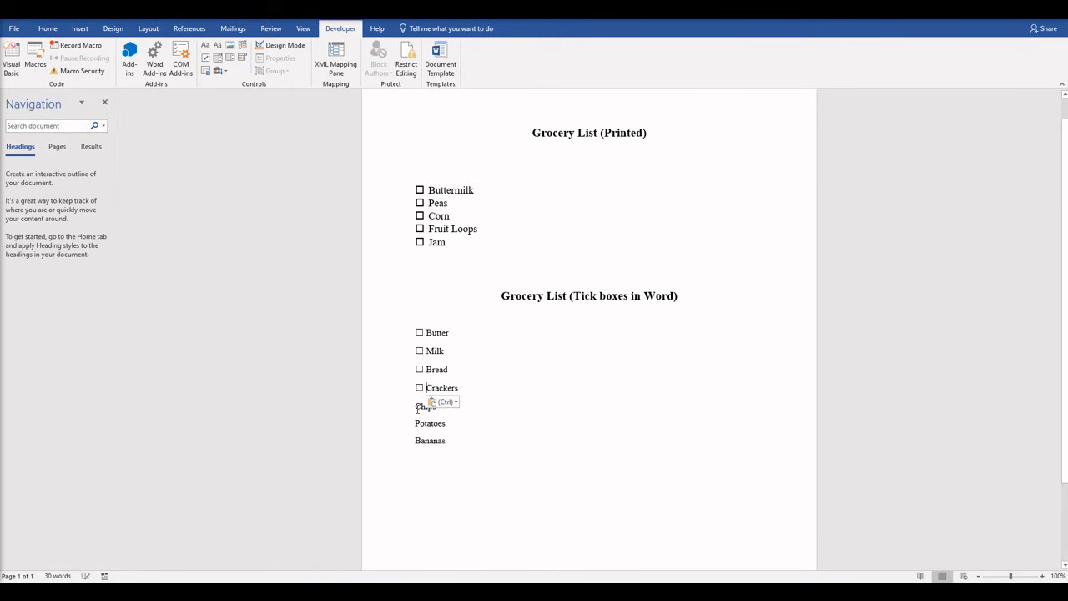
click(417, 407)
key(ctrl+v)
click(415, 424)
key(ctrl+v)
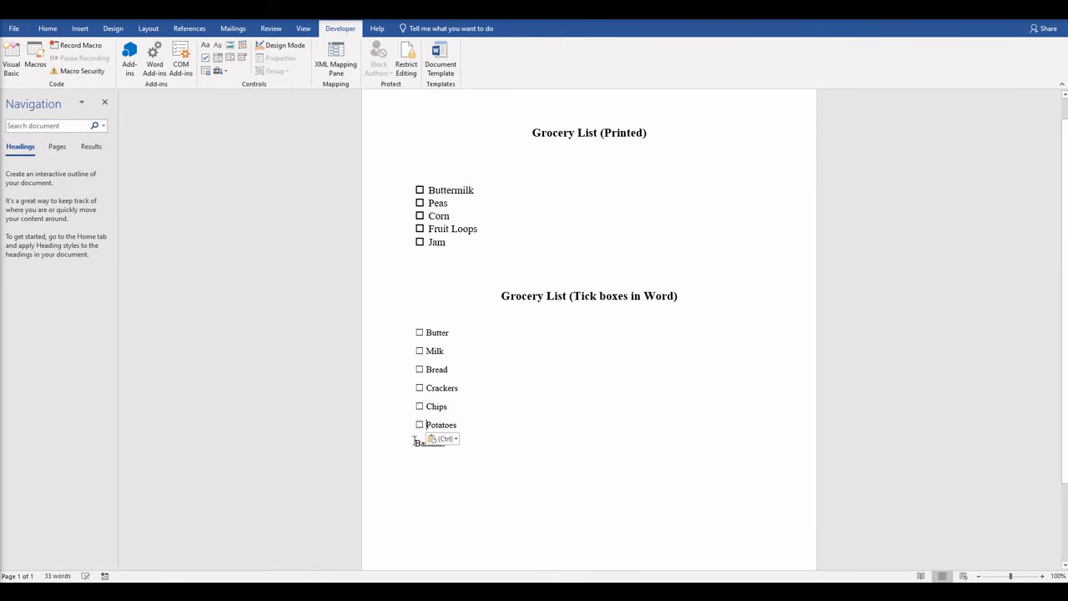
- Tick the Bread, Crackers and Chips check boxes, leaving Potatoes unticked
click(419, 425)
click(419, 425)
click(419, 369)
click(418, 388)
click(419, 407)
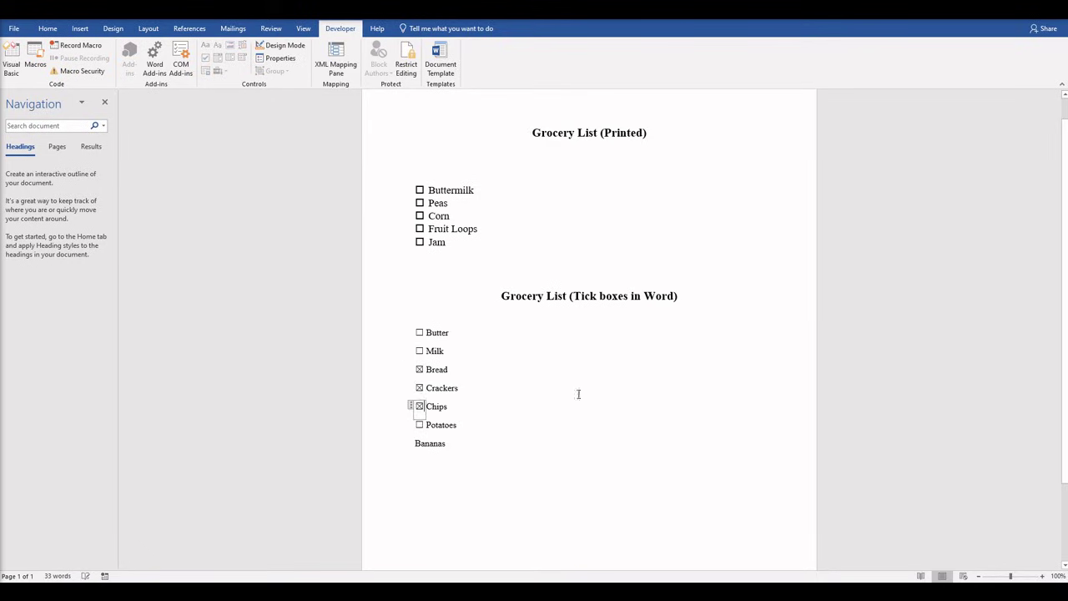